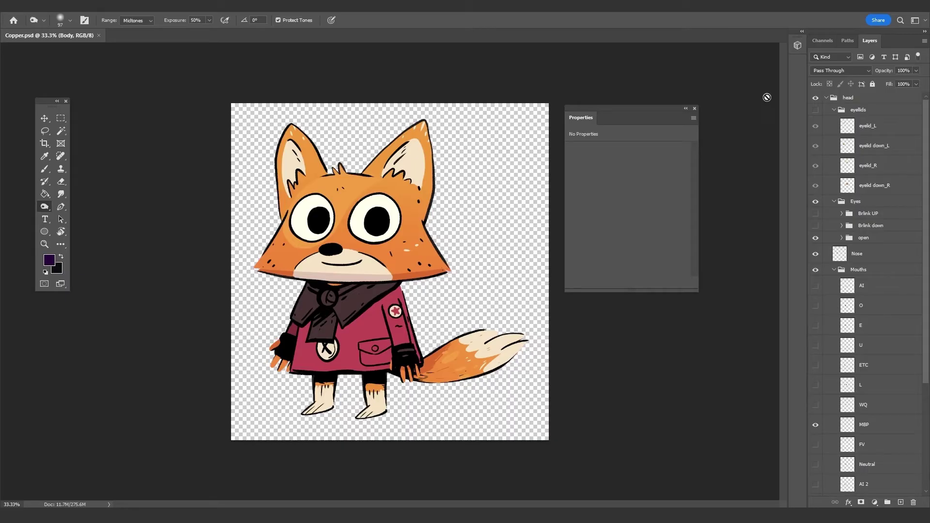
# Collapse the head group to confirm the top-level head, Body and Tail split, then reopen it
pyautogui.click(826, 98)
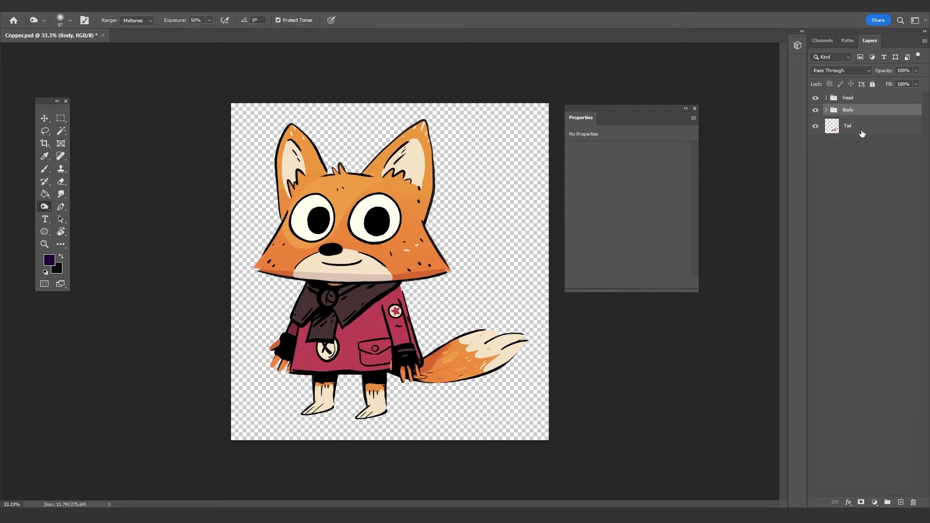
pyautogui.click(862, 132)
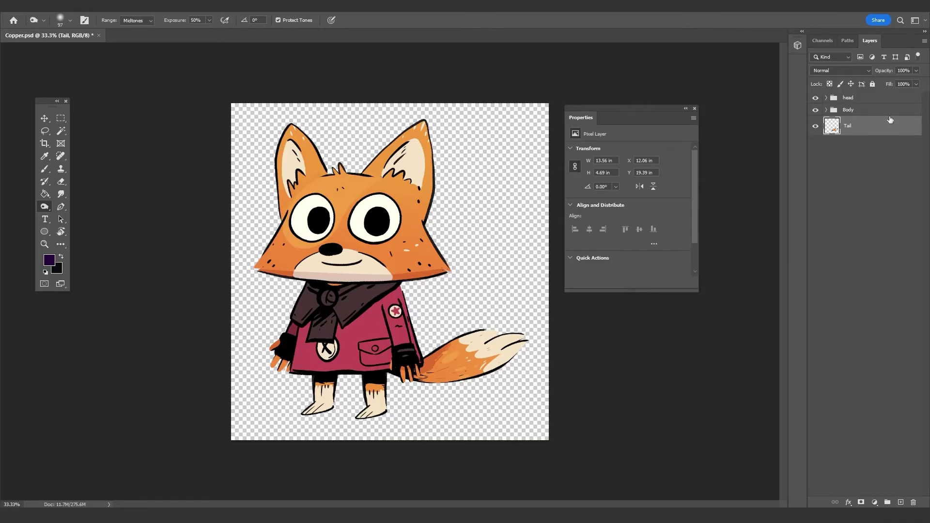
pyautogui.click(826, 98)
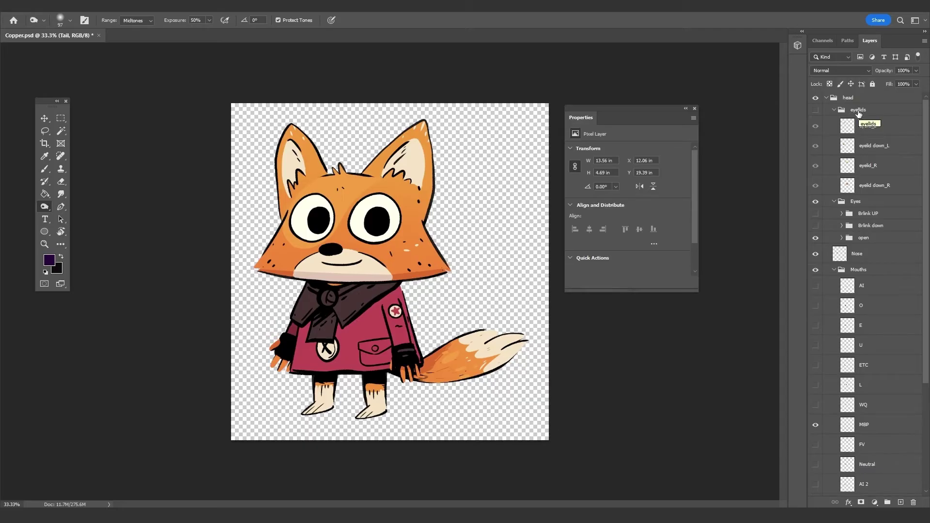
# Fold the eyelids and Eyes groups and turn the whole head off and back on
pyautogui.click(834, 110)
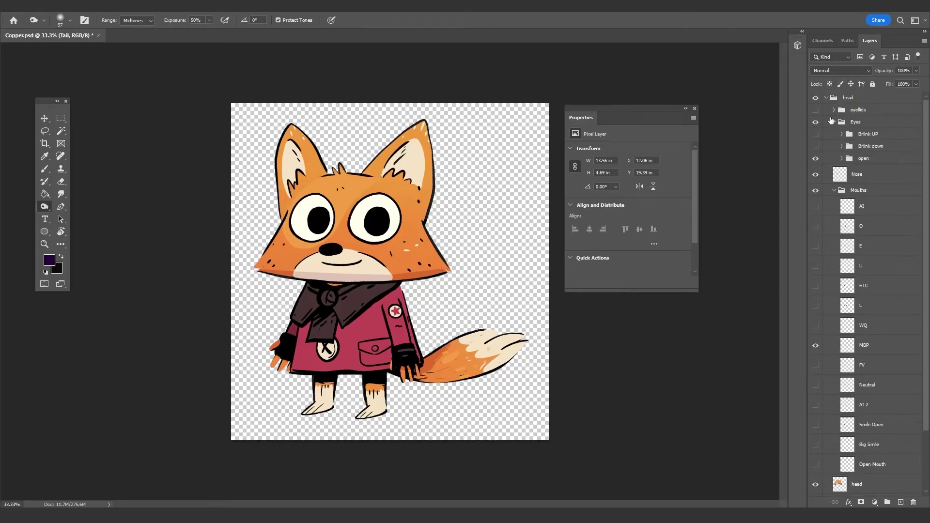
pyautogui.click(833, 121)
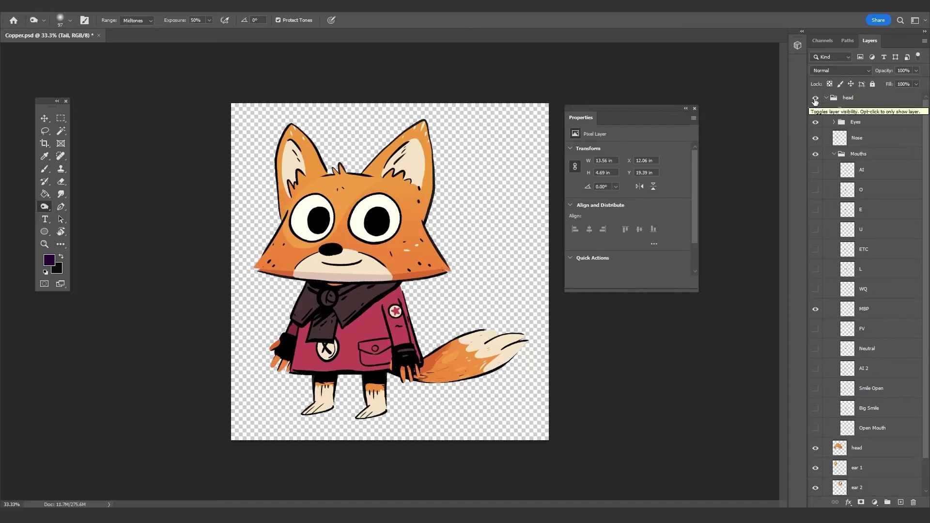
pyautogui.click(816, 99)
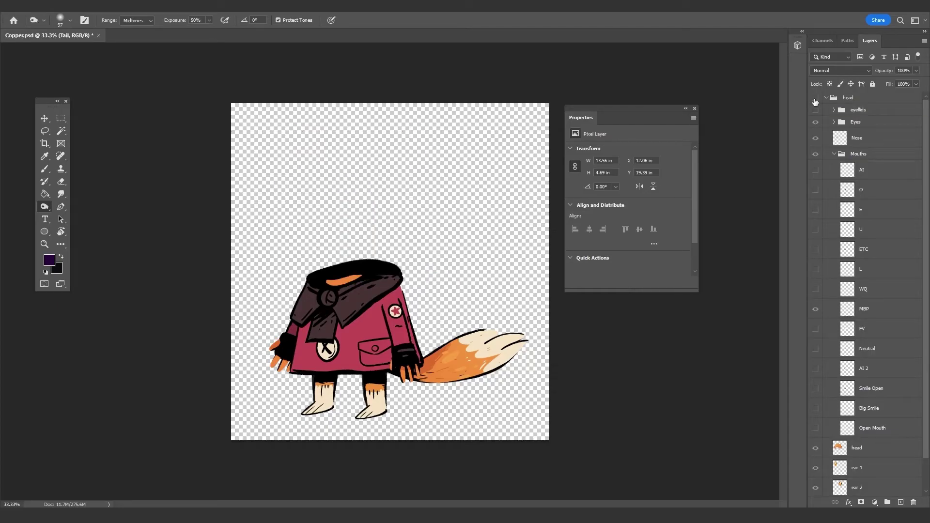
pyautogui.click(815, 100)
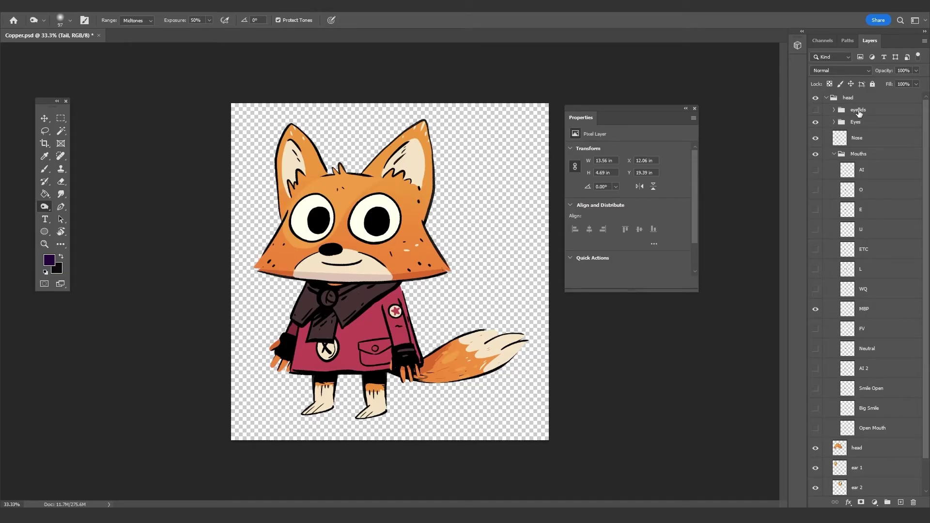
# Turn on the eyelids group over the fox's eyes, flashing it off and on to compare
pyautogui.click(816, 111)
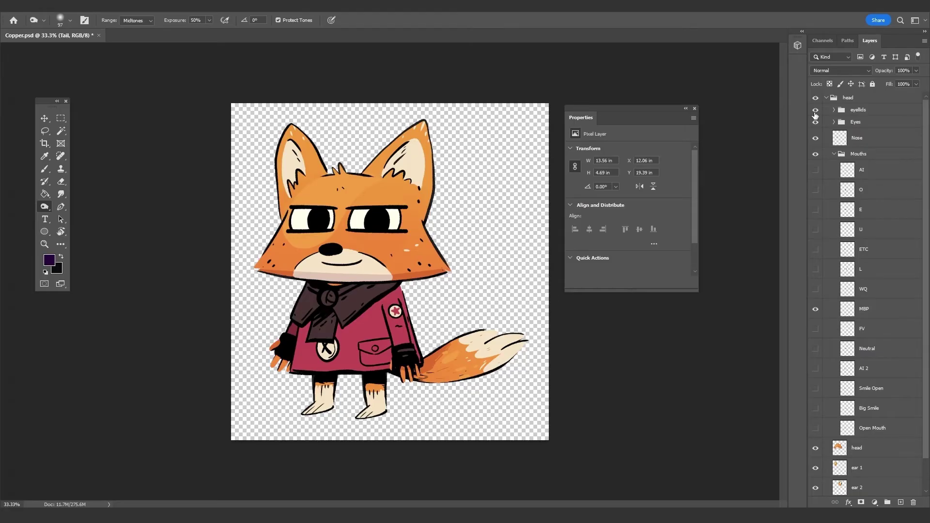
pyautogui.click(816, 113)
pyautogui.click(815, 113)
pyautogui.click(834, 110)
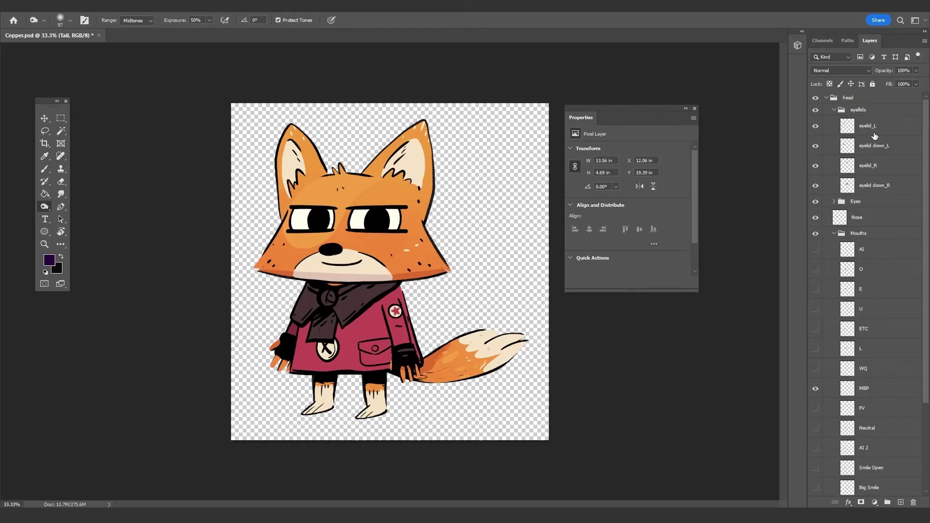
pyautogui.click(816, 128)
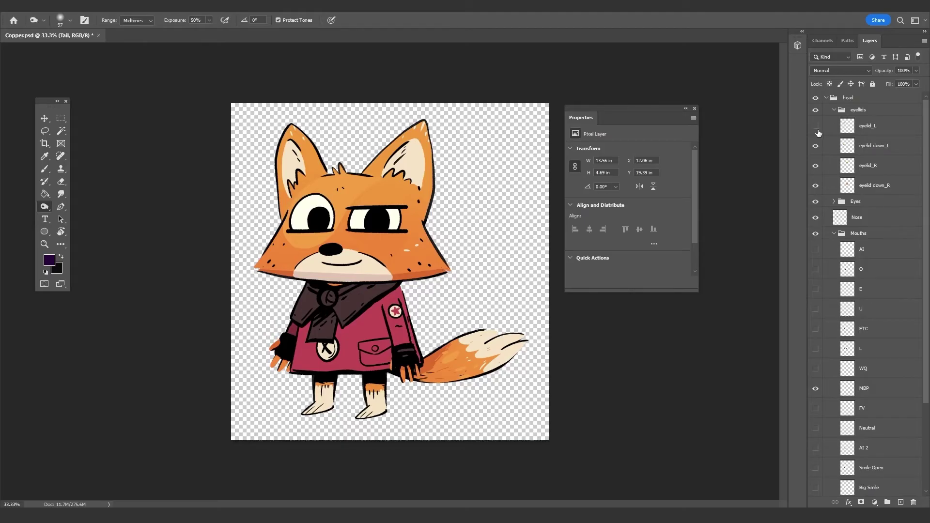
pyautogui.click(816, 127)
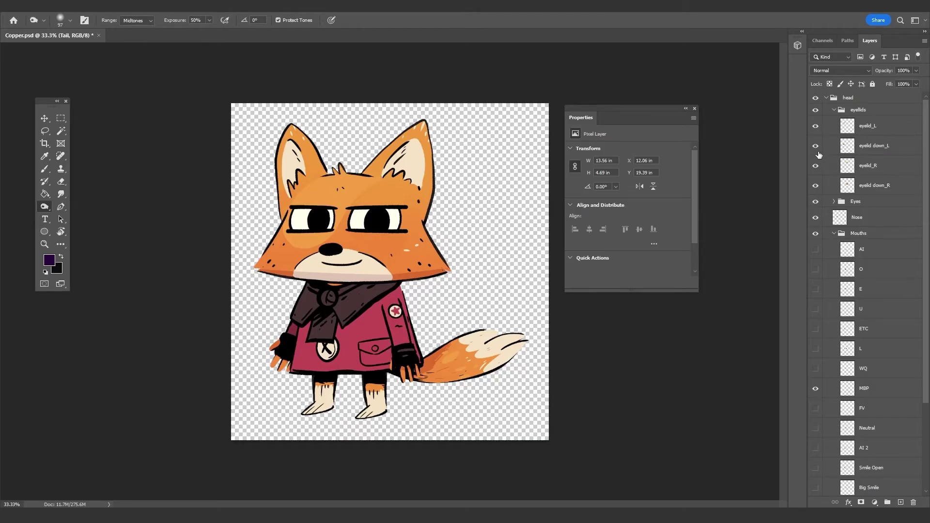
pyautogui.click(816, 146)
pyautogui.click(816, 146)
pyautogui.click(835, 110)
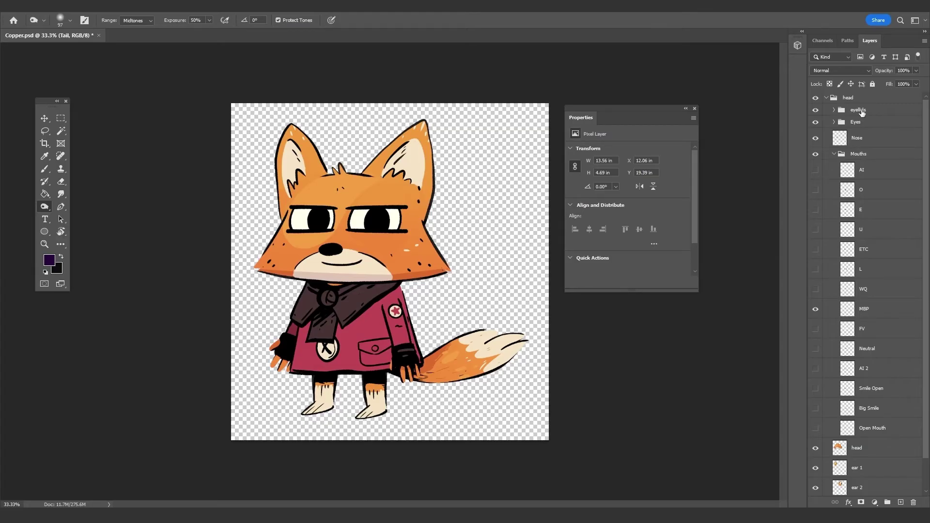
pyautogui.click(834, 110)
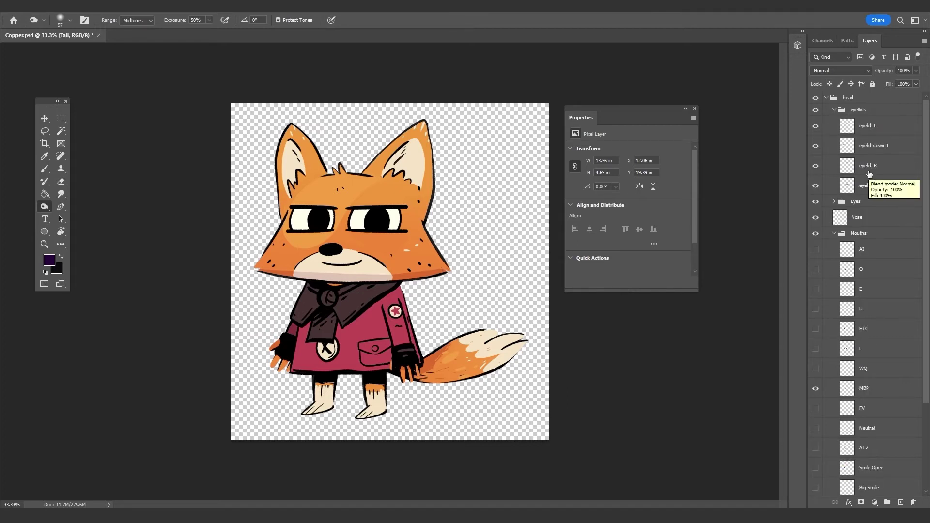
pyautogui.click(834, 111)
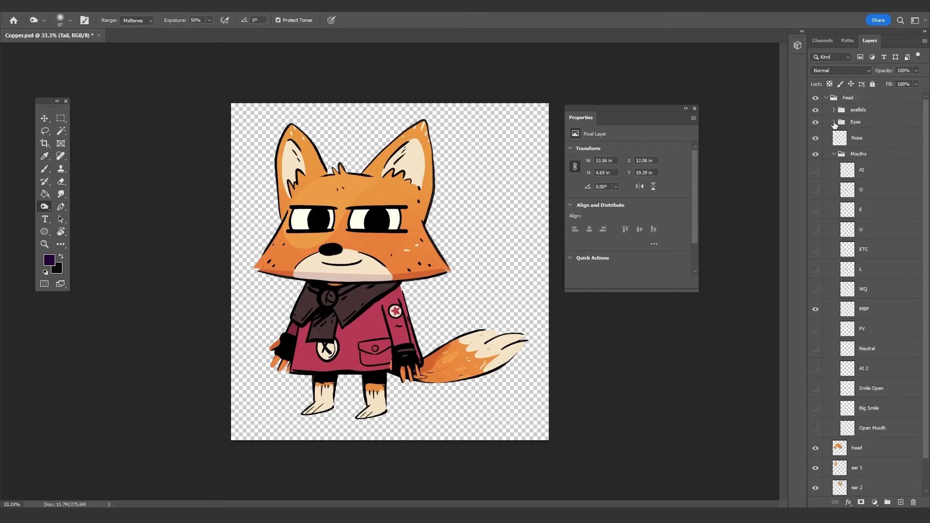
# Expand Eyes, its open set and eye 1 to list Brlink UP, Brlink down and open
pyautogui.click(834, 122)
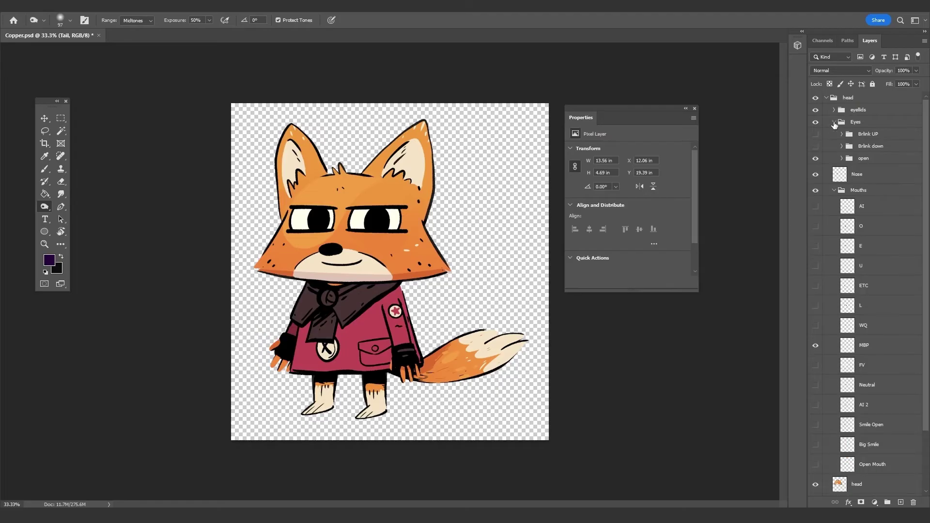
pyautogui.click(841, 159)
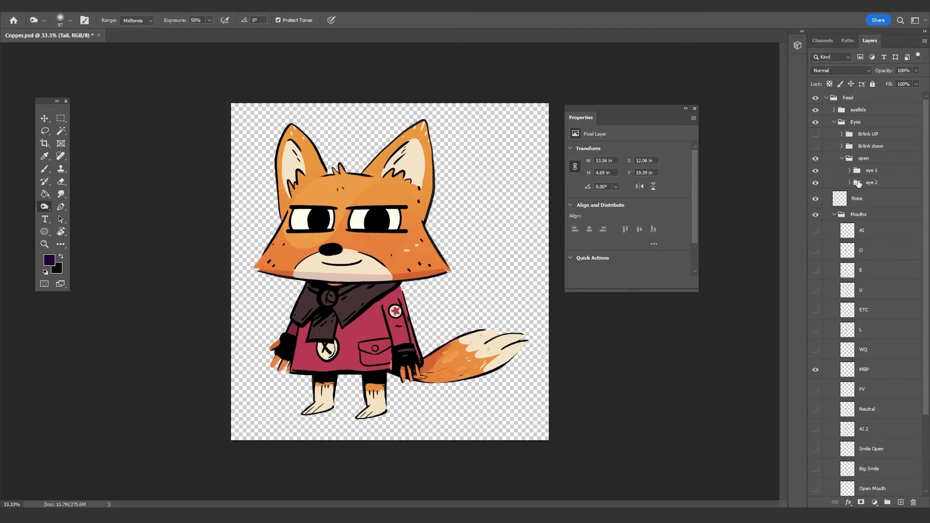
pyautogui.click(849, 171)
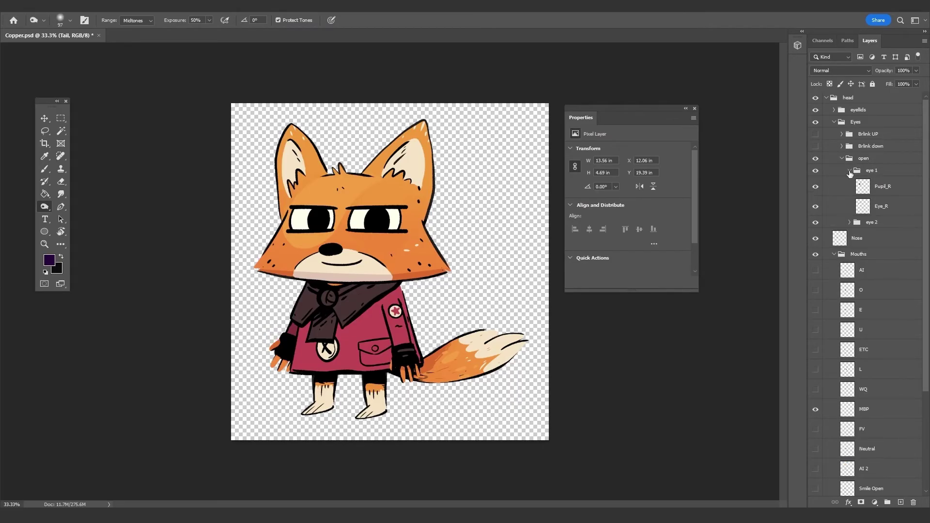
# Select Pupil_R and flash Pupil_R and Eye_R off and on to identify them
pyautogui.click(879, 192)
pyautogui.click(815, 187)
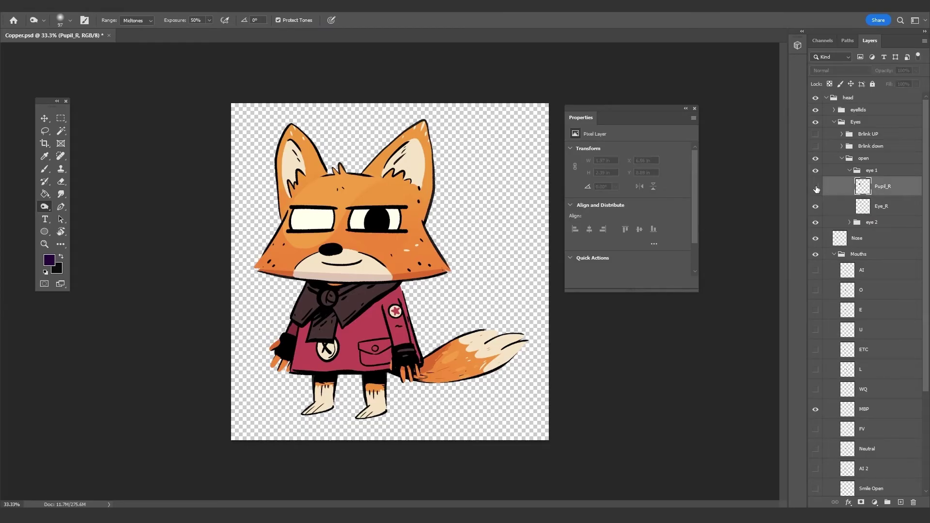
pyautogui.click(816, 187)
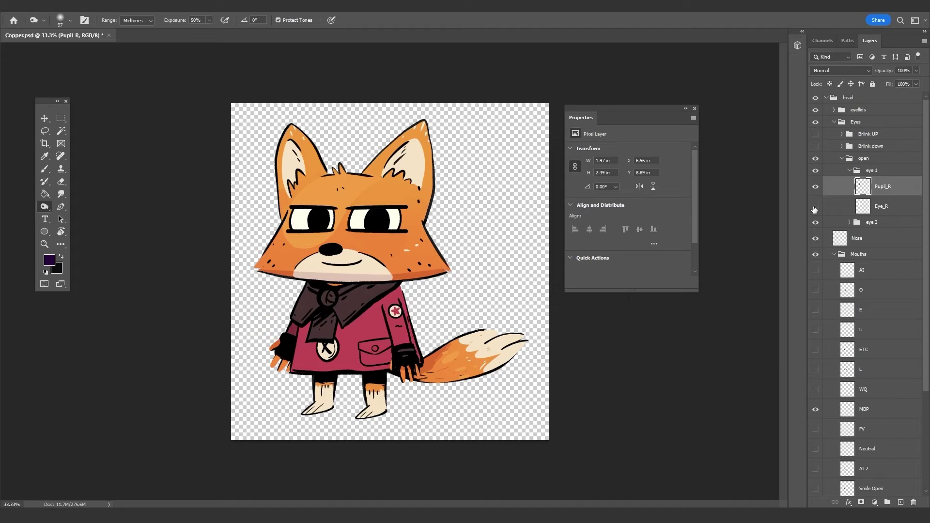
pyautogui.click(815, 208)
pyautogui.click(815, 207)
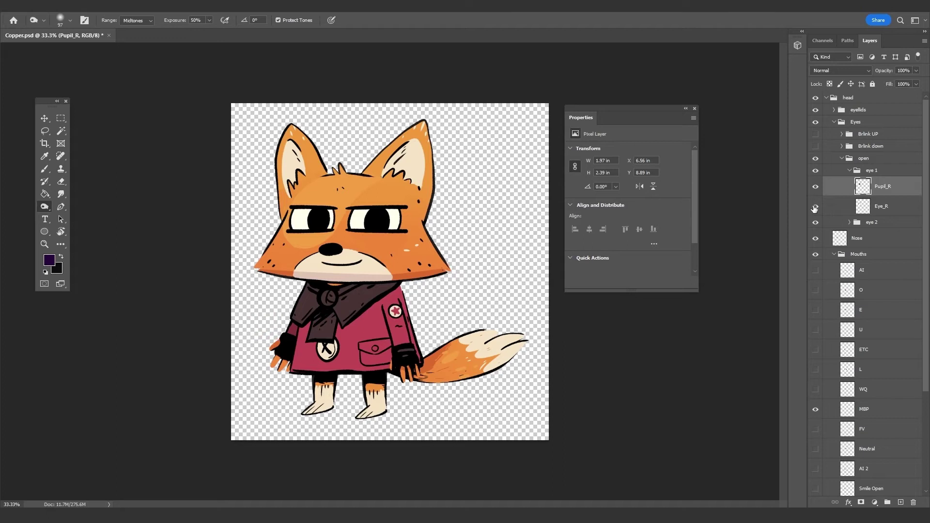
# Expand eye 2 to list pupil_L and Eye_L, selecting pupil_L then Pupil_R again
pyautogui.click(849, 222)
pyautogui.click(885, 242)
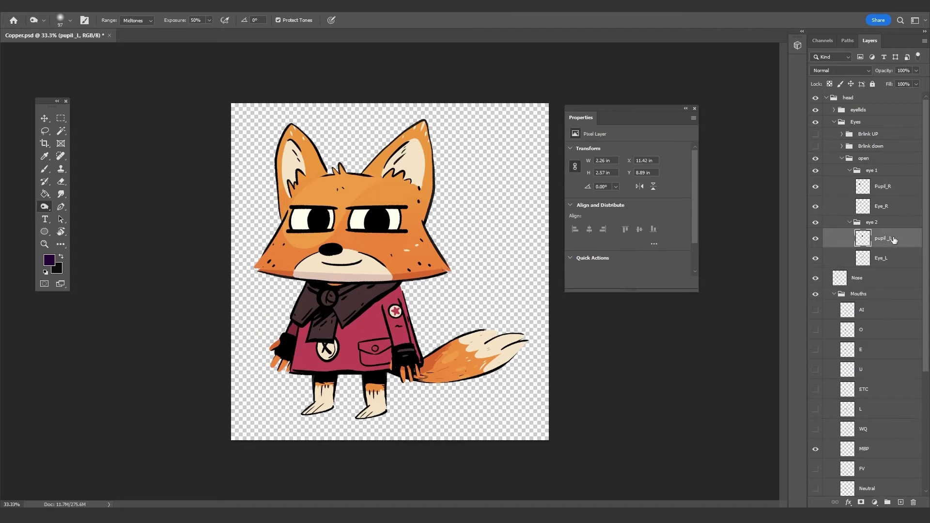
pyautogui.click(882, 190)
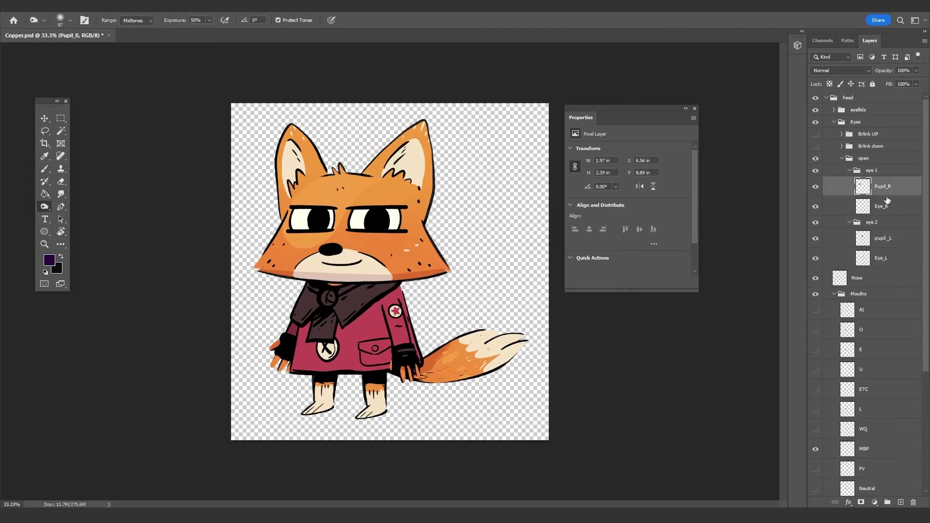
# Expand Brlink down and fold the eye 1, eye 2 and open groups
pyautogui.click(843, 148)
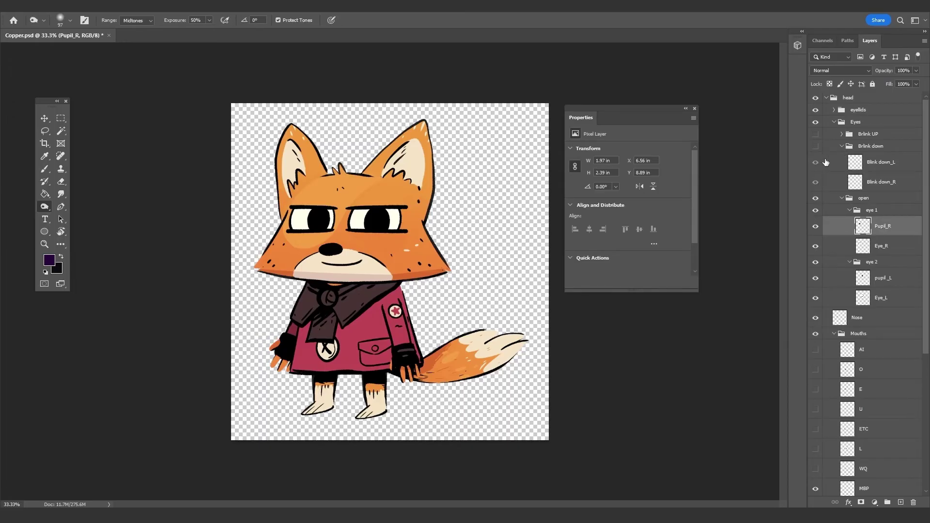
pyautogui.click(850, 211)
pyautogui.click(850, 222)
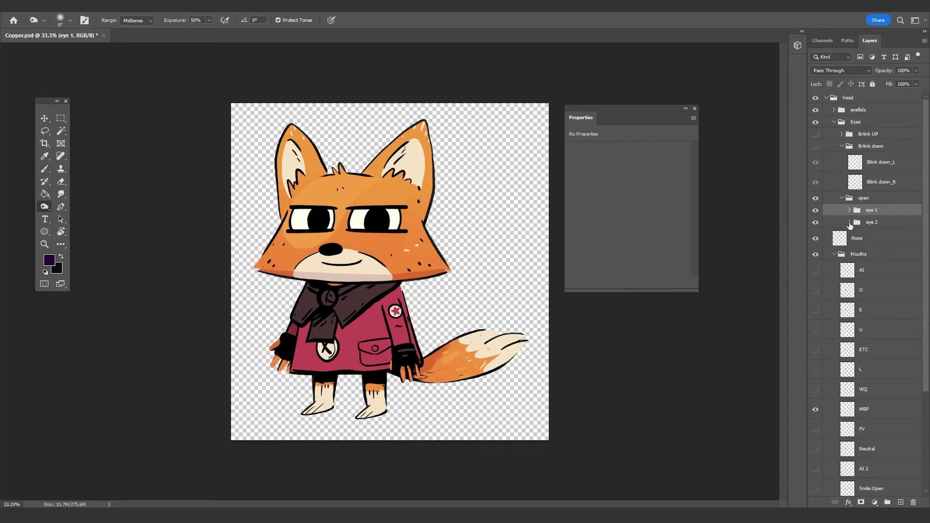
pyautogui.click(842, 198)
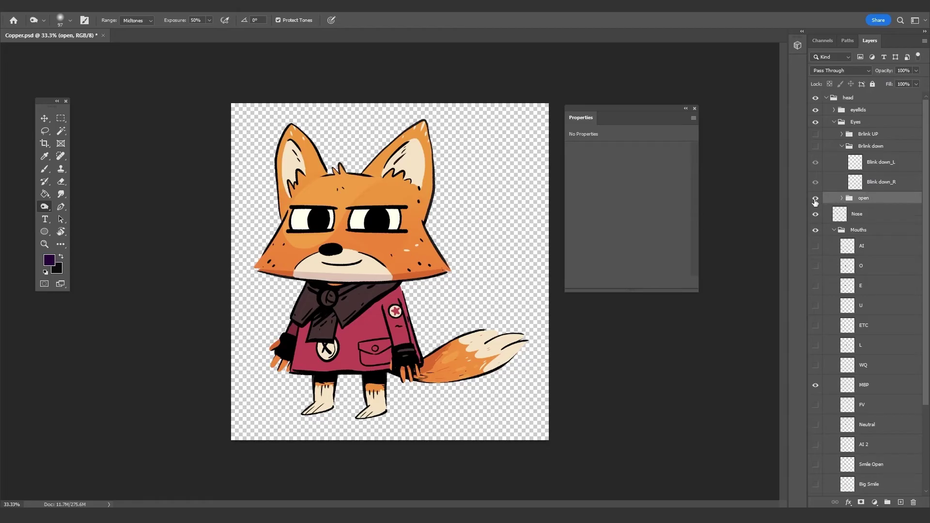
# Hide open, eyelids and Brlink down so only Brlink UP closed eyes show, then select Eyes
pyautogui.click(815, 199)
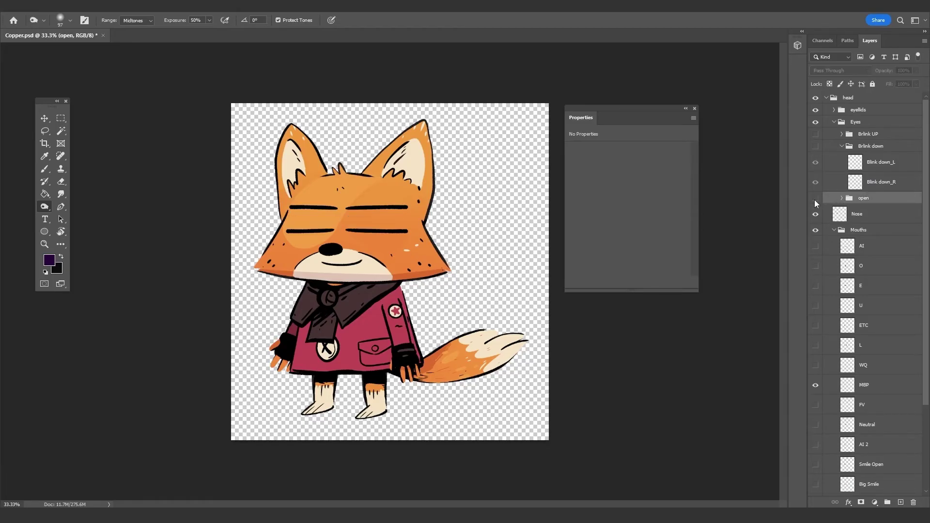
pyautogui.click(815, 146)
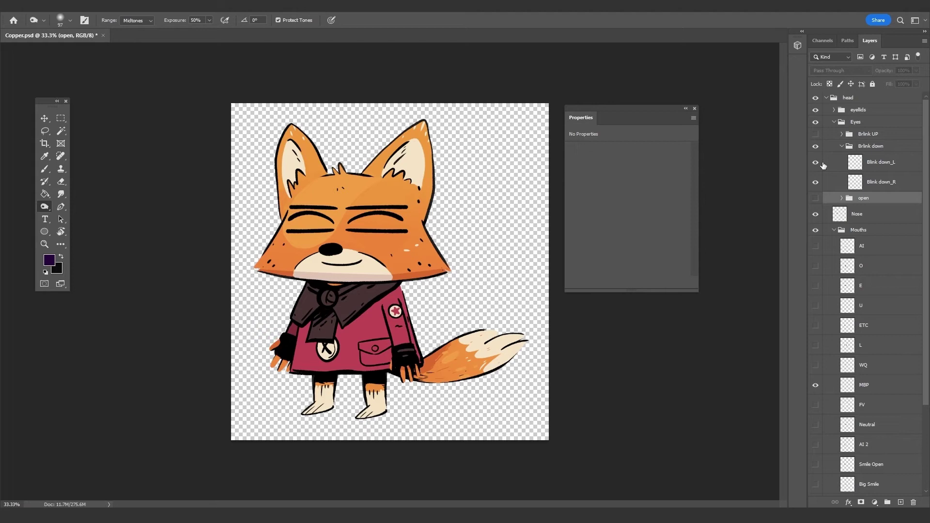
pyautogui.click(816, 111)
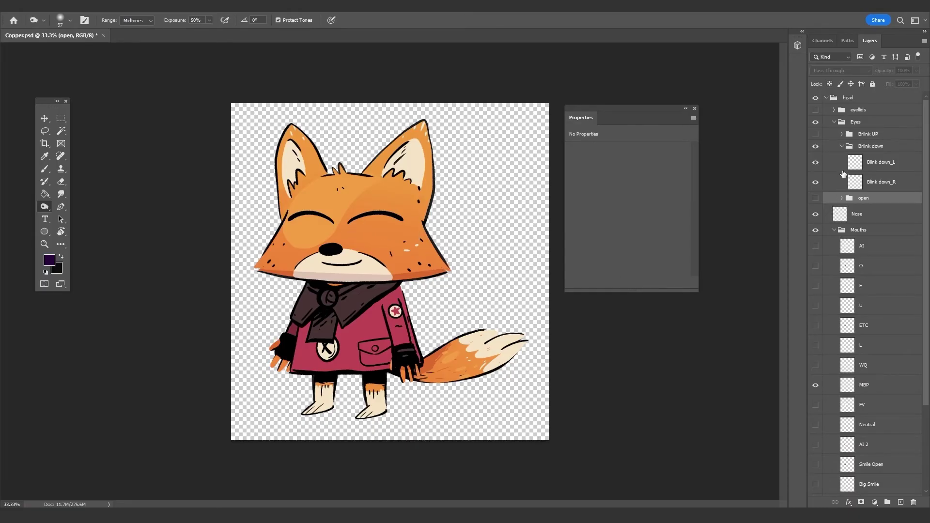
pyautogui.click(816, 146)
pyautogui.click(815, 134)
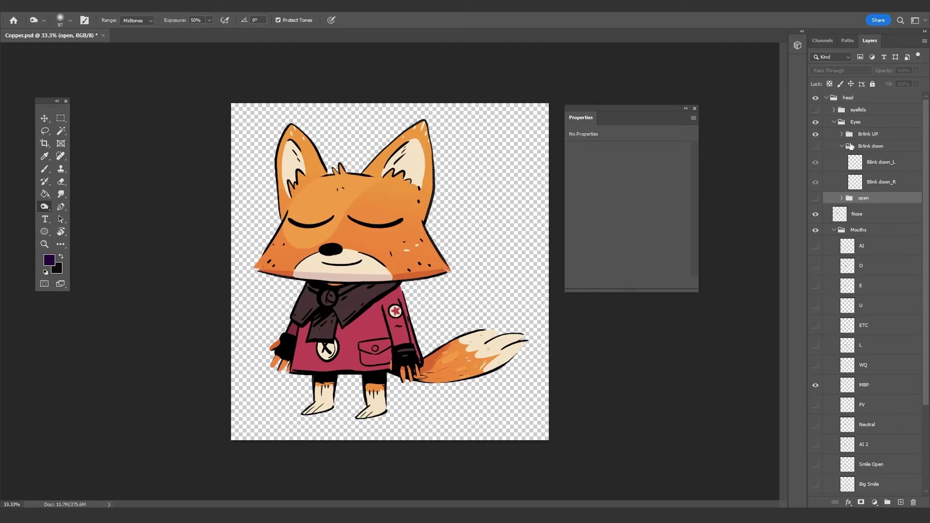
pyautogui.click(841, 147)
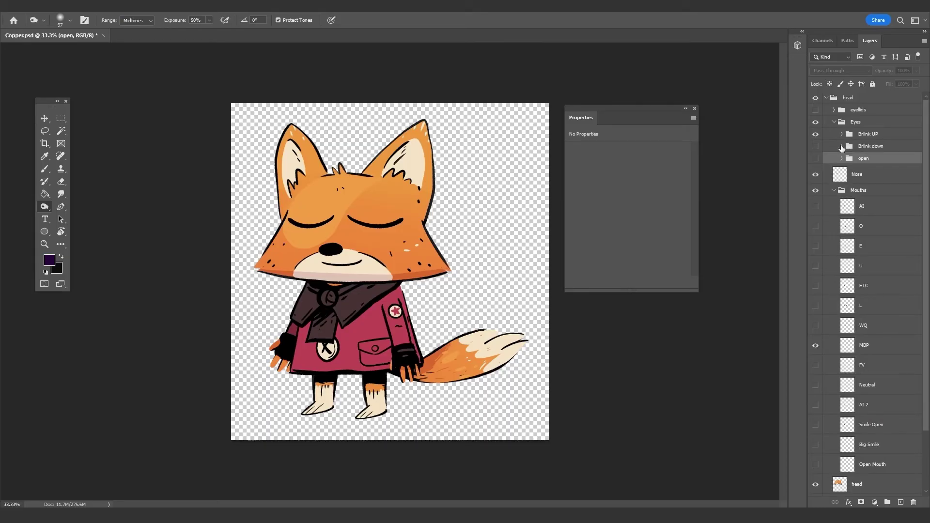
pyautogui.click(854, 126)
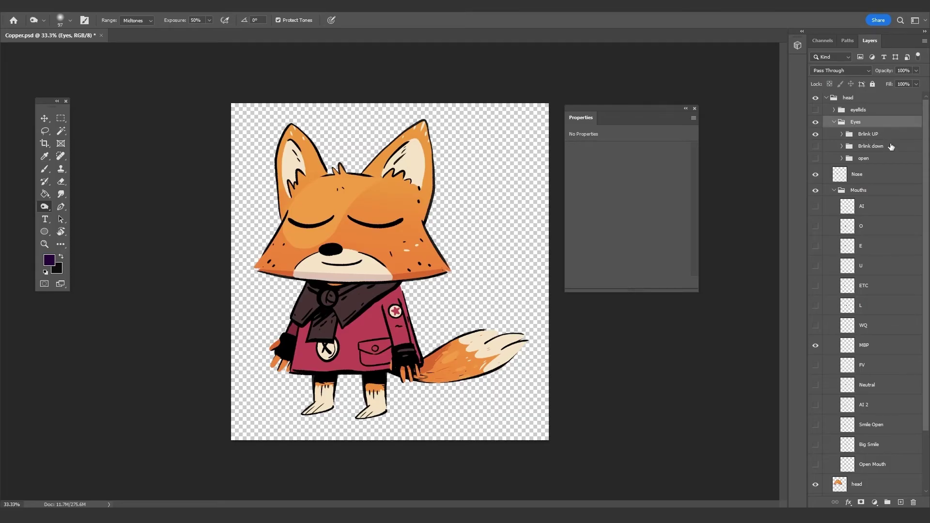
# Hide the Brlink UP set and show the open eye set, then select the Nose layer
pyautogui.click(816, 135)
pyautogui.click(817, 160)
pyautogui.click(860, 180)
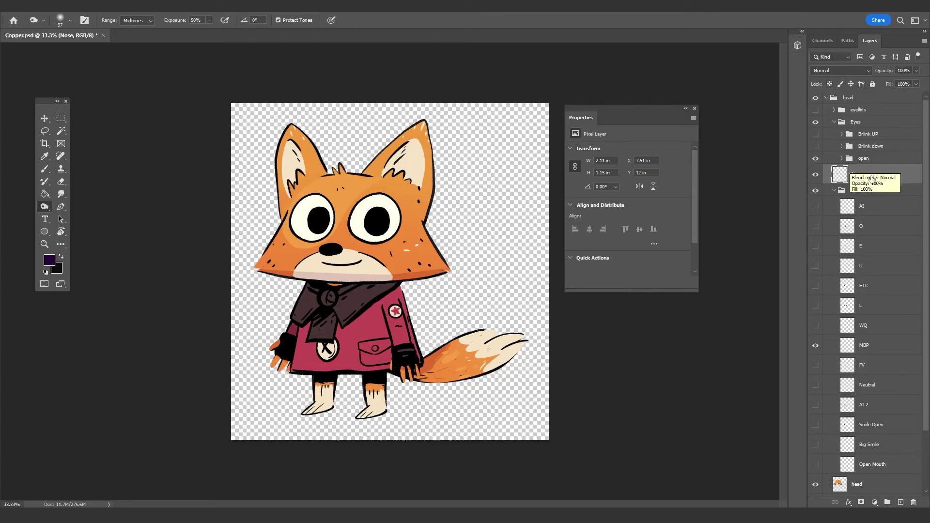
# Expand the Mouths group to review its phoneme shapes, select it, and fold it away
pyautogui.click(834, 192)
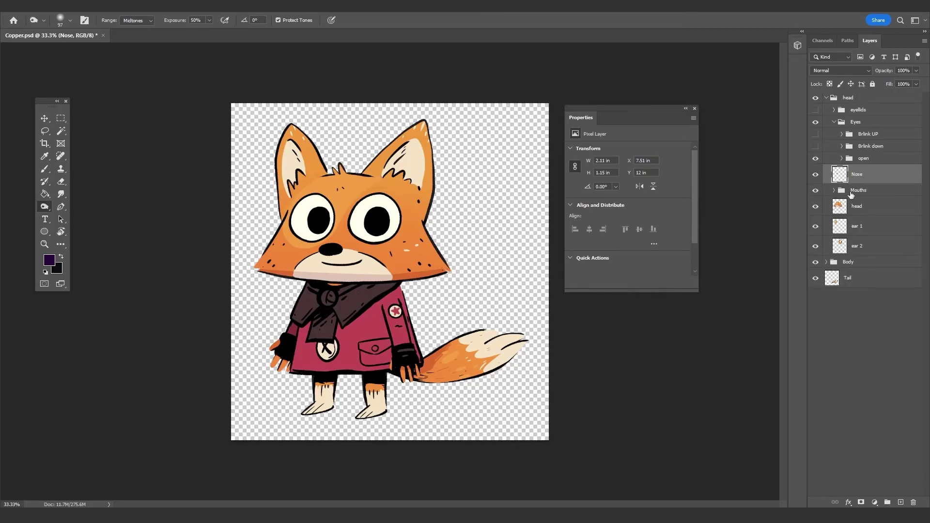
pyautogui.click(834, 191)
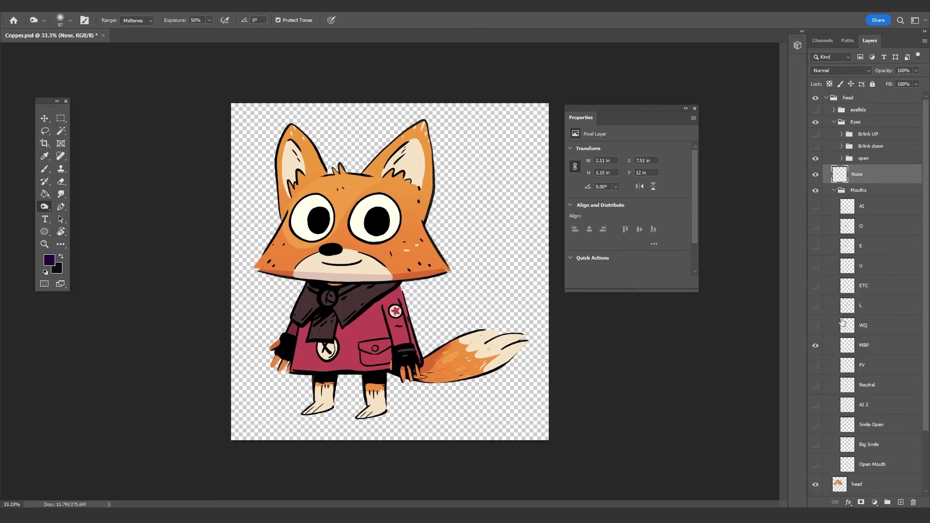
pyautogui.click(858, 192)
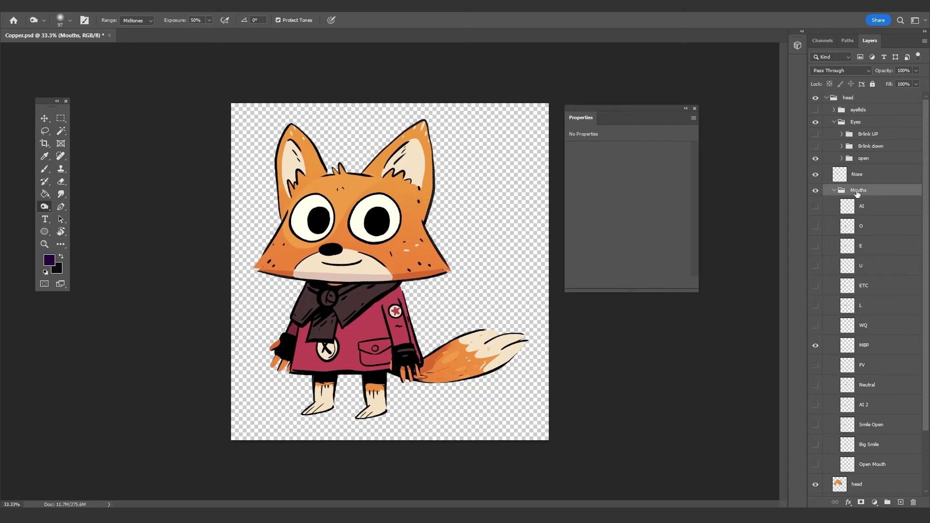
pyautogui.click(835, 190)
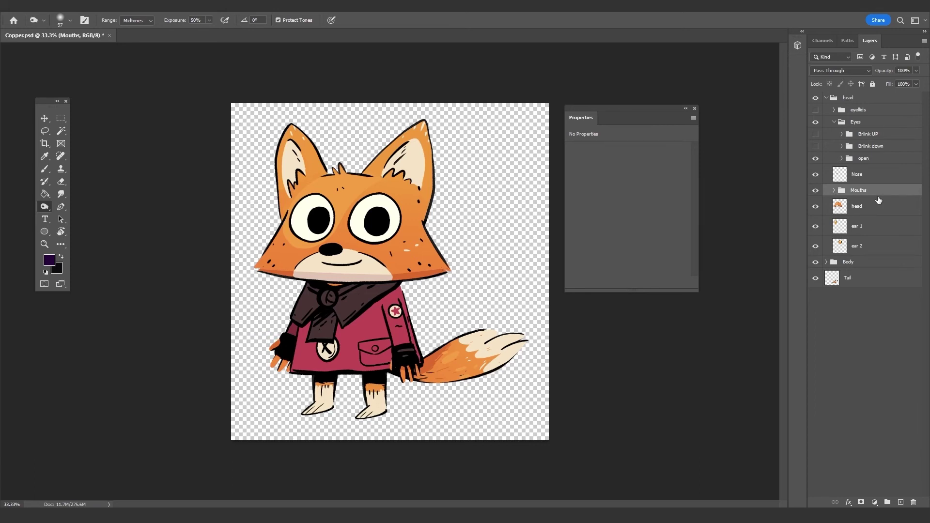
# Flash the head and ear 1 layers off and on, then expand the Body group
pyautogui.click(861, 209)
pyautogui.click(815, 207)
pyautogui.click(815, 206)
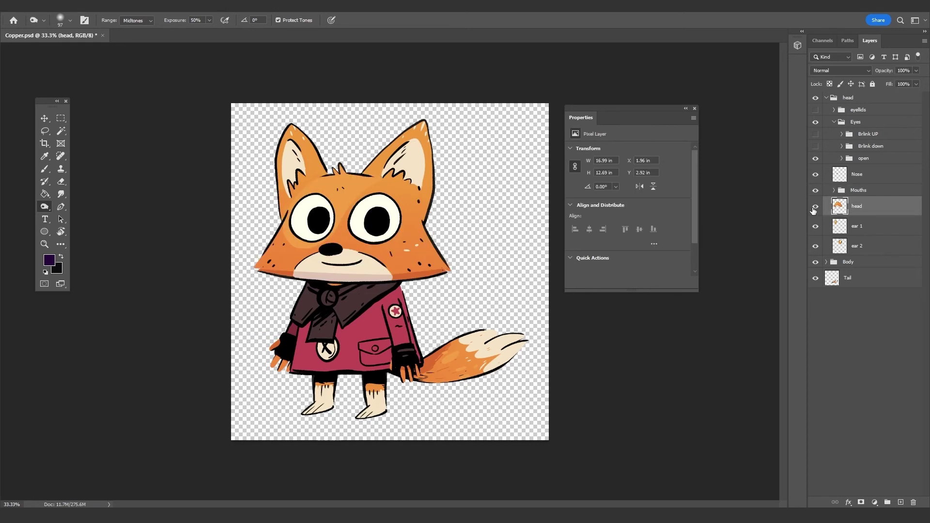
pyautogui.click(815, 226)
pyautogui.click(815, 226)
pyautogui.click(858, 226)
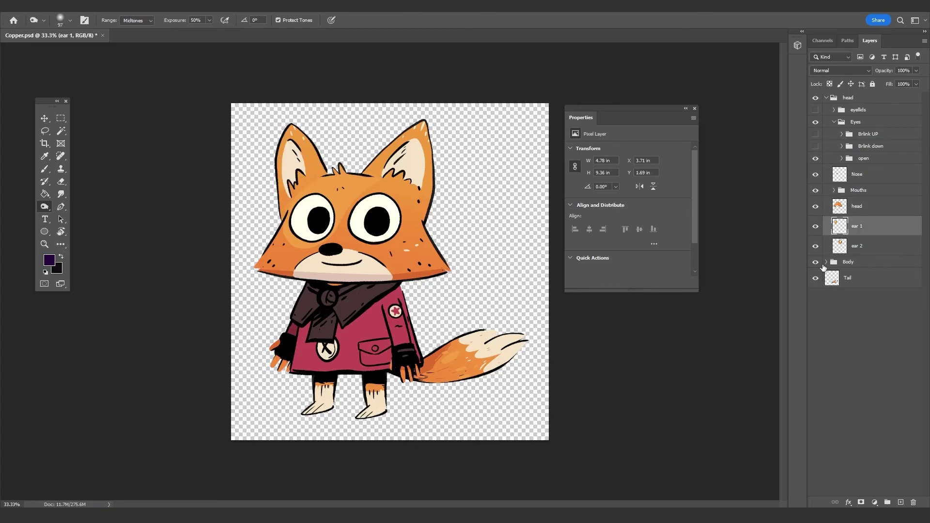
pyautogui.click(827, 263)
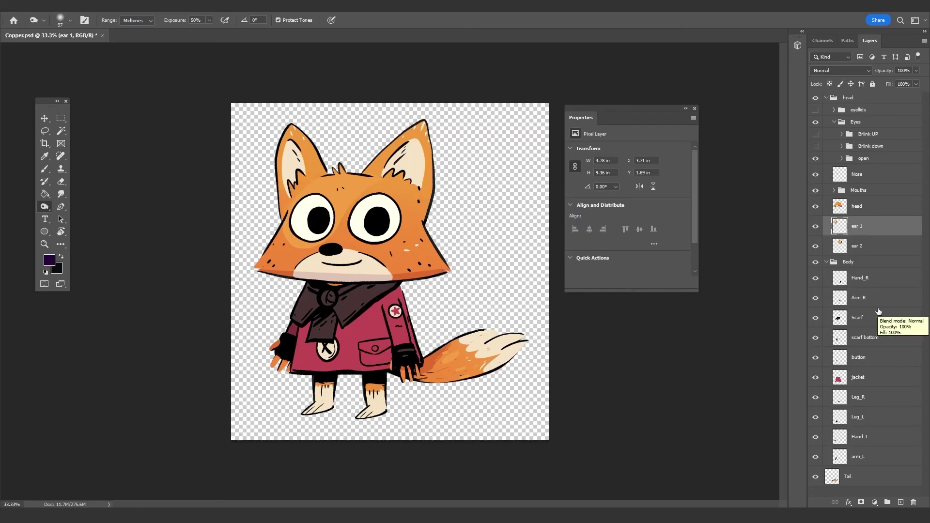
# Check Arm_R, Scarf and scarf bottom by toggling each off and back on
pyautogui.click(816, 298)
pyautogui.click(816, 297)
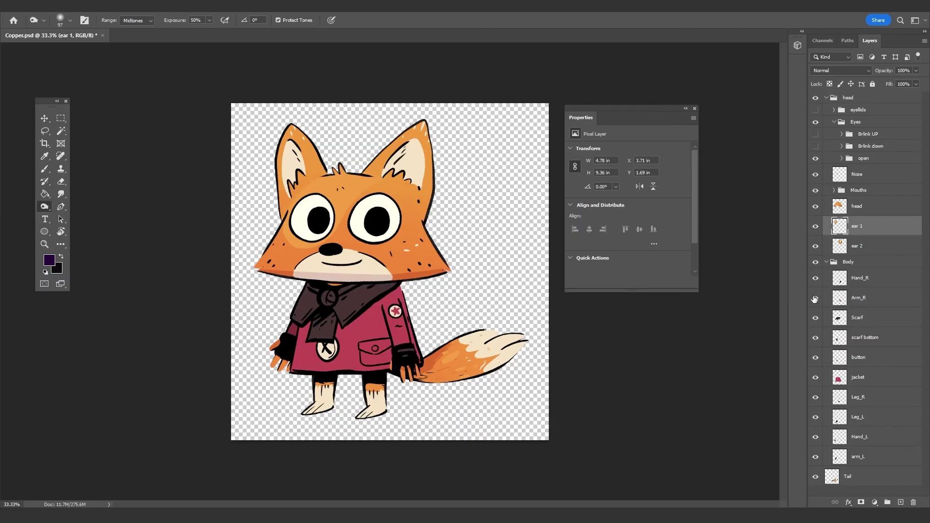
pyautogui.click(816, 298)
pyautogui.click(815, 299)
pyautogui.click(817, 317)
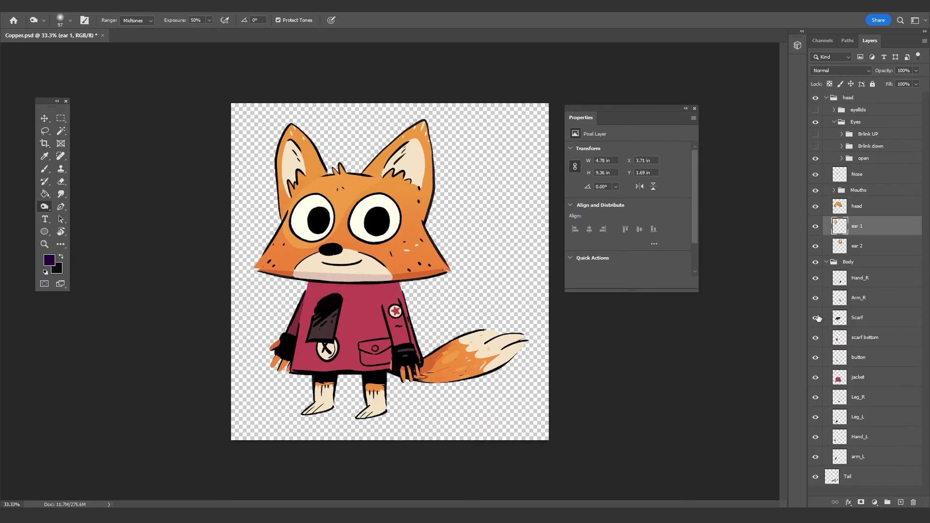
pyautogui.click(817, 318)
pyautogui.click(816, 339)
pyautogui.click(816, 340)
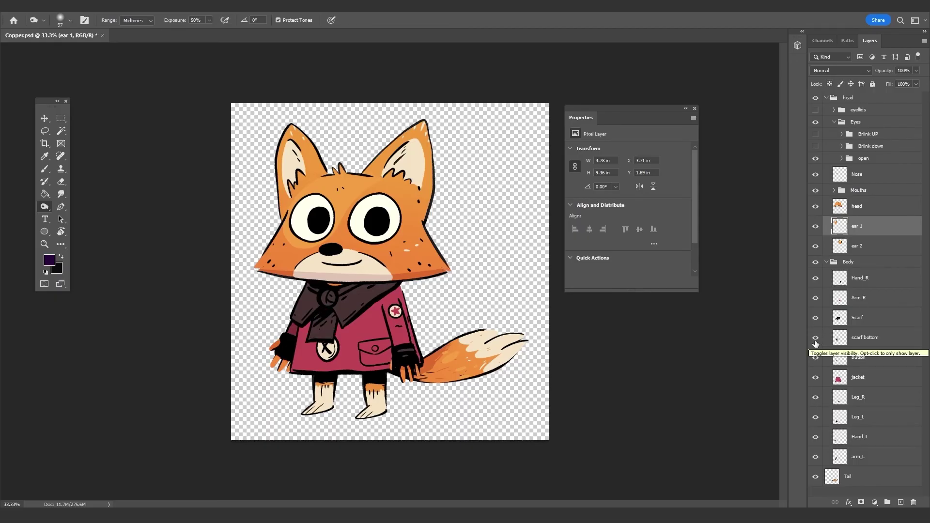
pyautogui.click(875, 339)
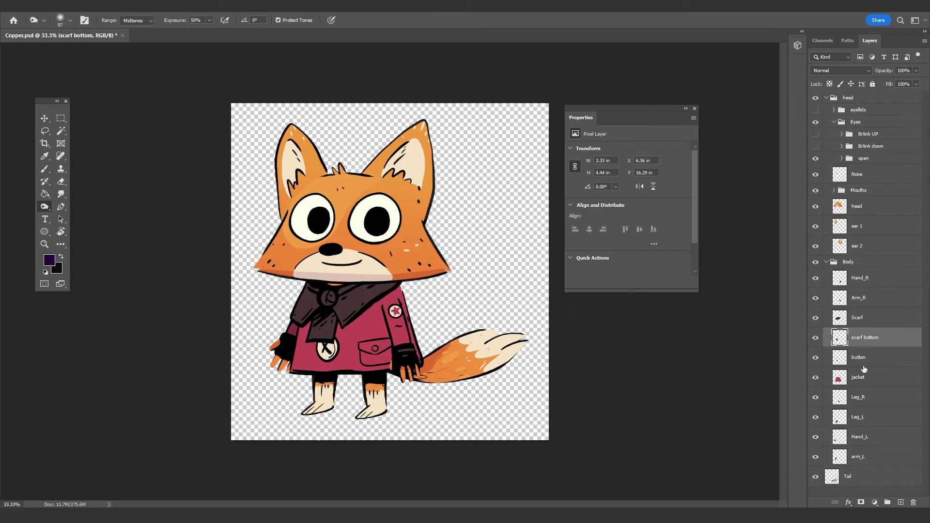
pyautogui.click(816, 338)
pyautogui.click(815, 338)
# Toggle the button and jacket off and on, then hide Leg_R and Leg_L and flash Hand_L
pyautogui.click(816, 358)
pyautogui.click(816, 358)
pyautogui.click(816, 378)
pyautogui.click(816, 378)
pyautogui.click(816, 397)
pyautogui.click(816, 418)
pyautogui.click(815, 438)
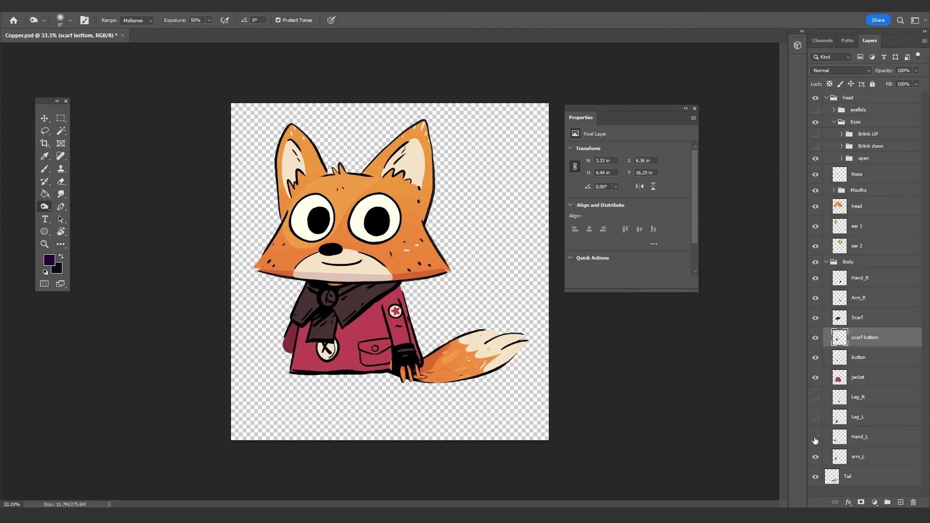
pyautogui.click(816, 439)
# Turn Leg_L and Leg_R back on and select the Hand_R layer
pyautogui.click(816, 418)
pyautogui.click(816, 397)
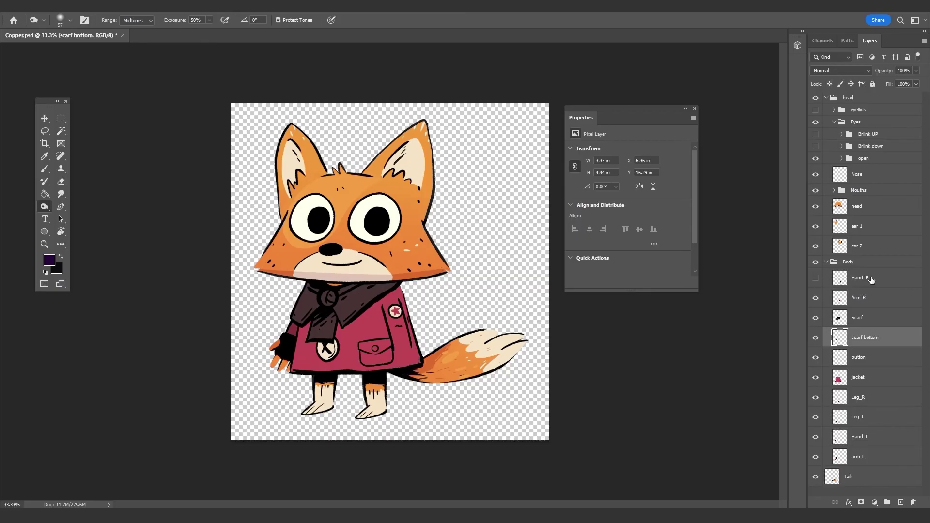
pyautogui.click(833, 282)
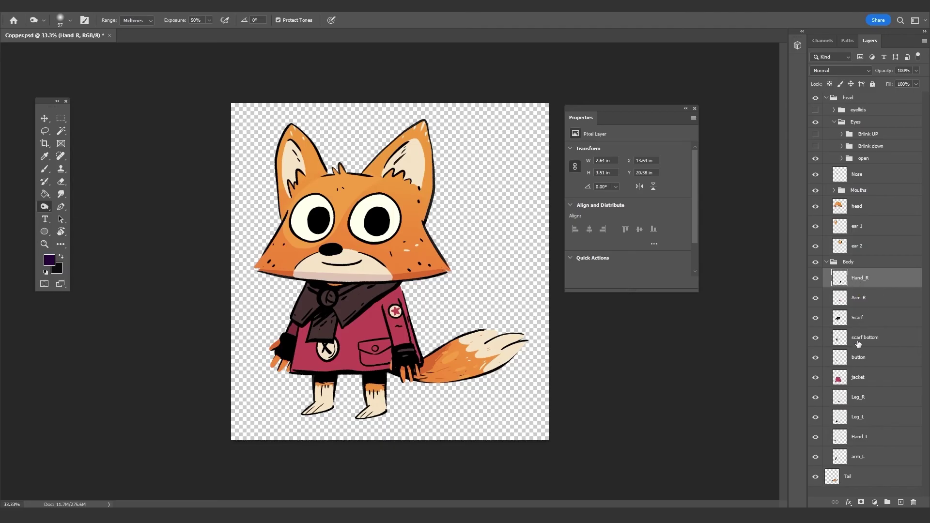
# Repeatedly flash Leg_R and Arm_R off and on to check them, then select Tail
pyautogui.click(860, 398)
pyautogui.click(815, 398)
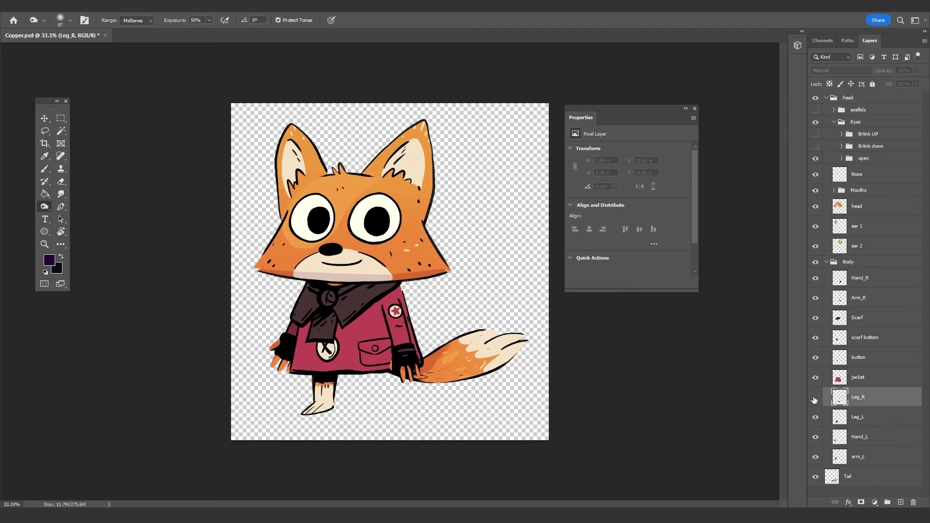
pyautogui.click(816, 398)
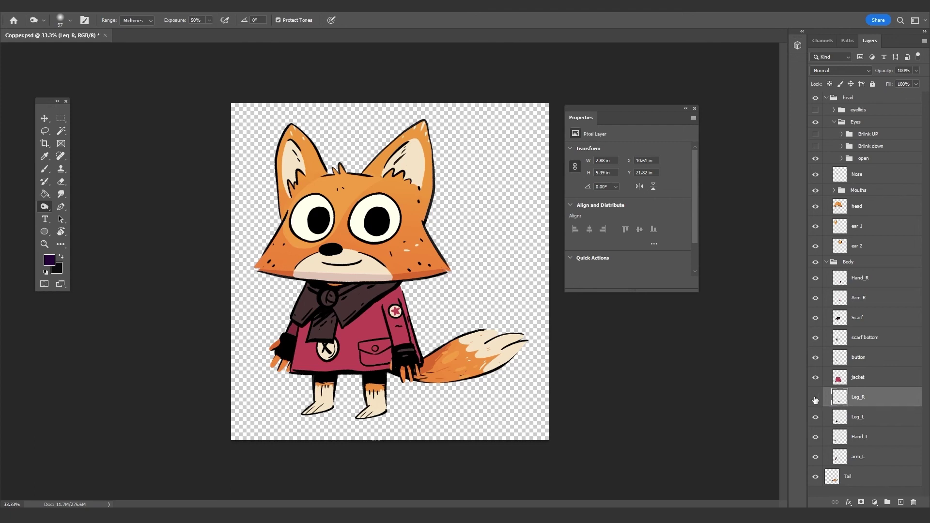
pyautogui.click(816, 398)
pyautogui.click(816, 397)
pyautogui.click(816, 398)
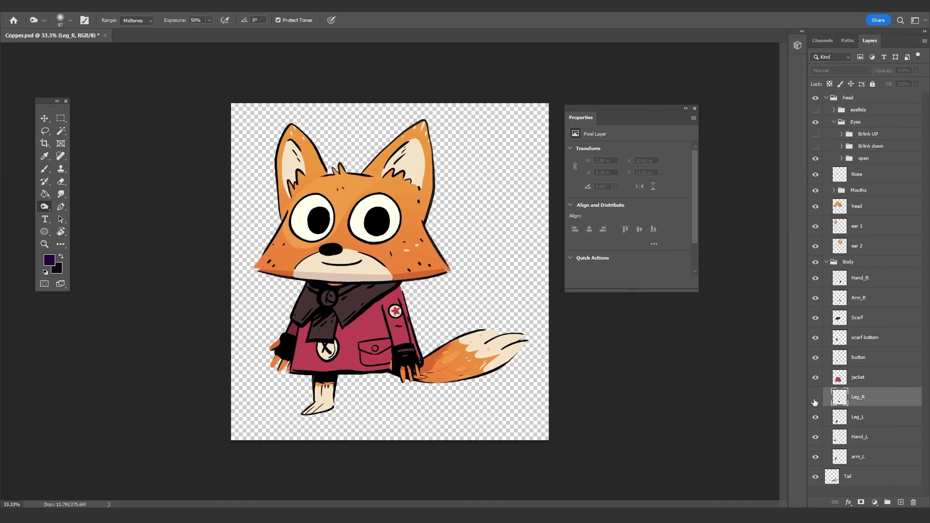
pyautogui.click(815, 397)
pyautogui.click(816, 299)
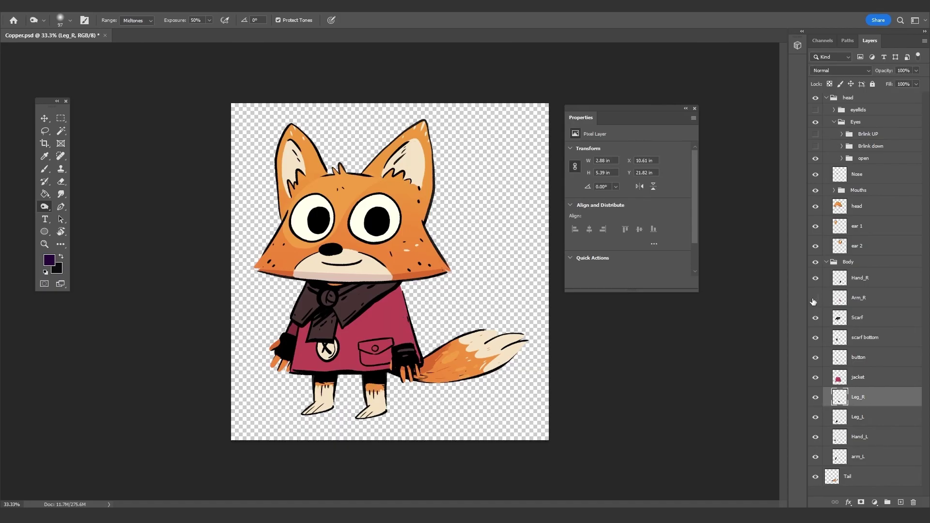
pyautogui.click(816, 299)
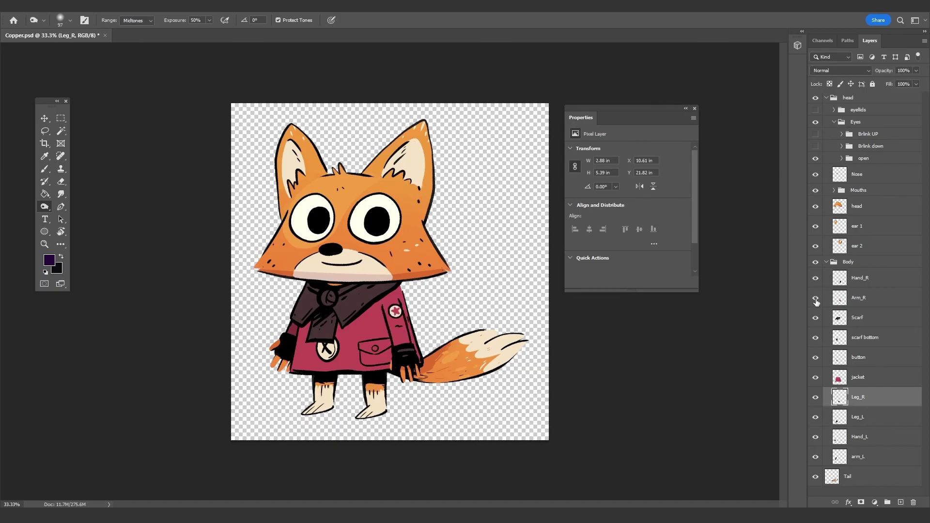
pyautogui.click(815, 397)
pyautogui.click(815, 398)
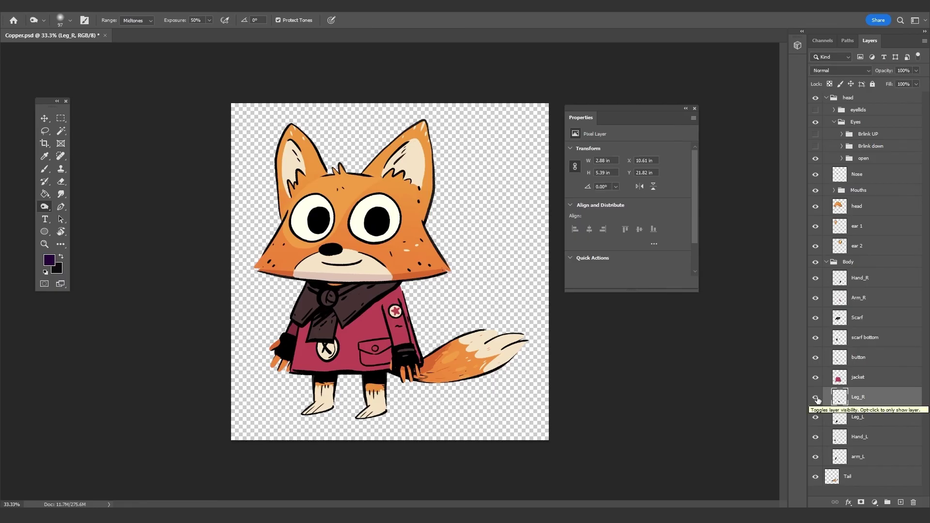
pyautogui.click(849, 469)
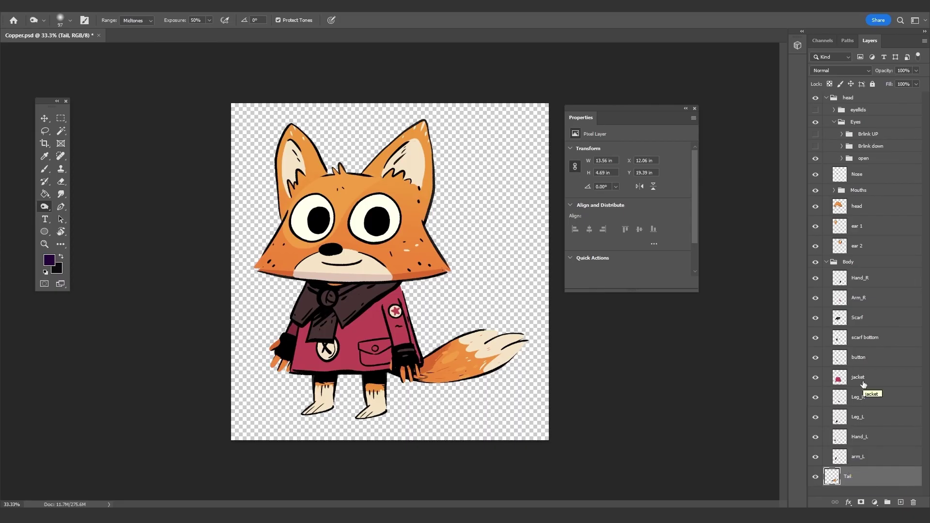
# Collapse the Body group and the Eyes group, briefly reopening Eyes before folding it again
pyautogui.click(826, 262)
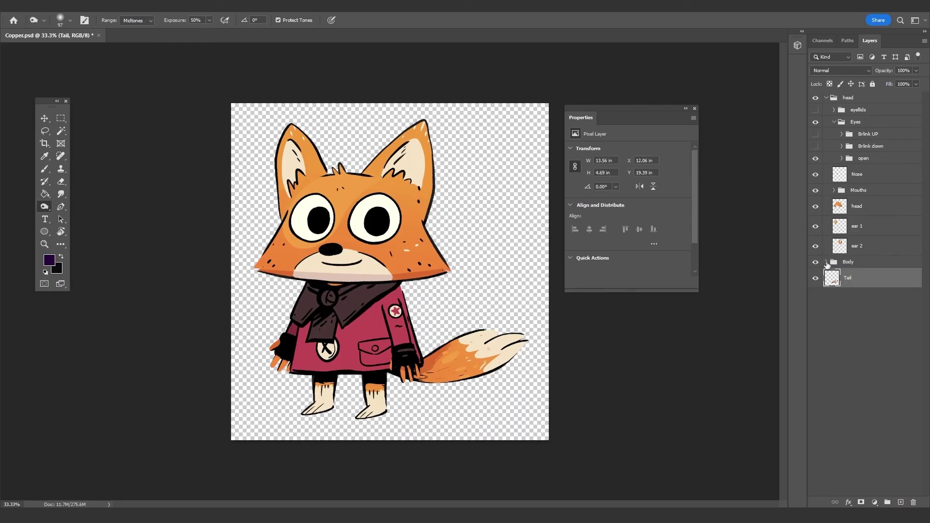
pyautogui.click(835, 122)
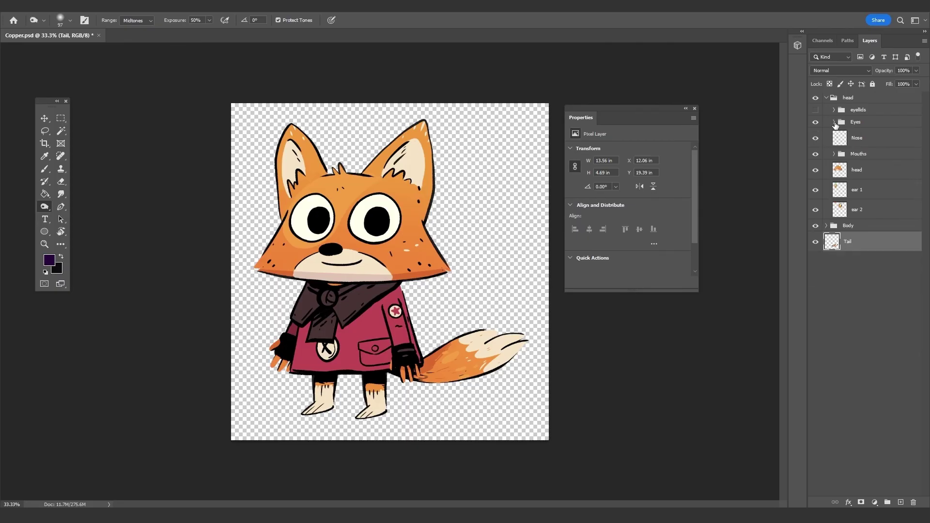
pyautogui.click(835, 122)
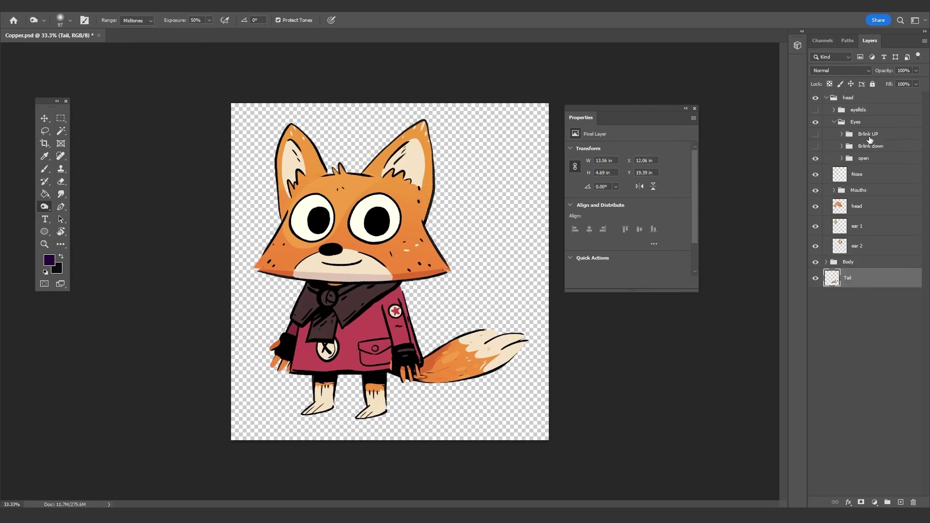
pyautogui.click(834, 122)
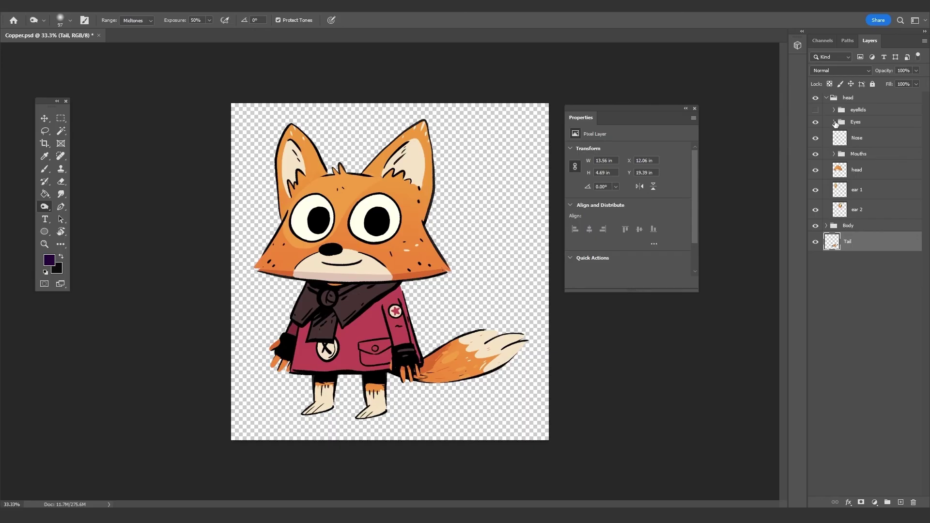